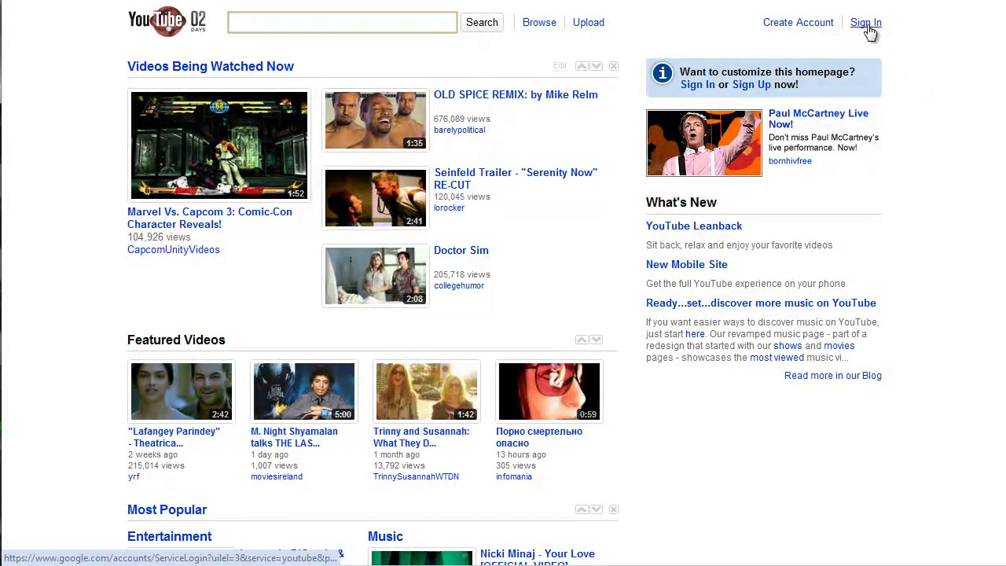
Sign in to the YouTube account and open the video upload page
left_click(867, 24)
left_click(702, 269)
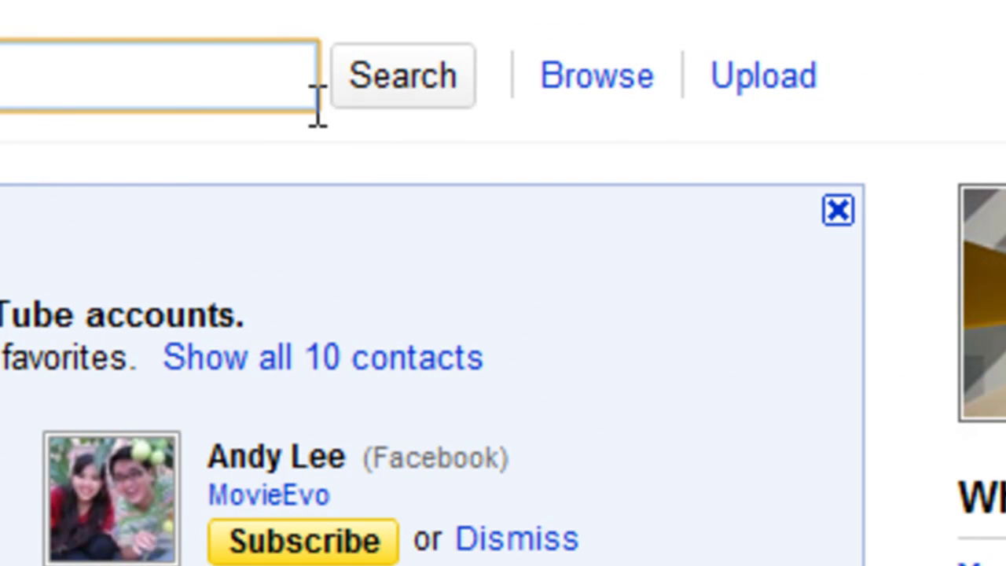
left_click(776, 90)
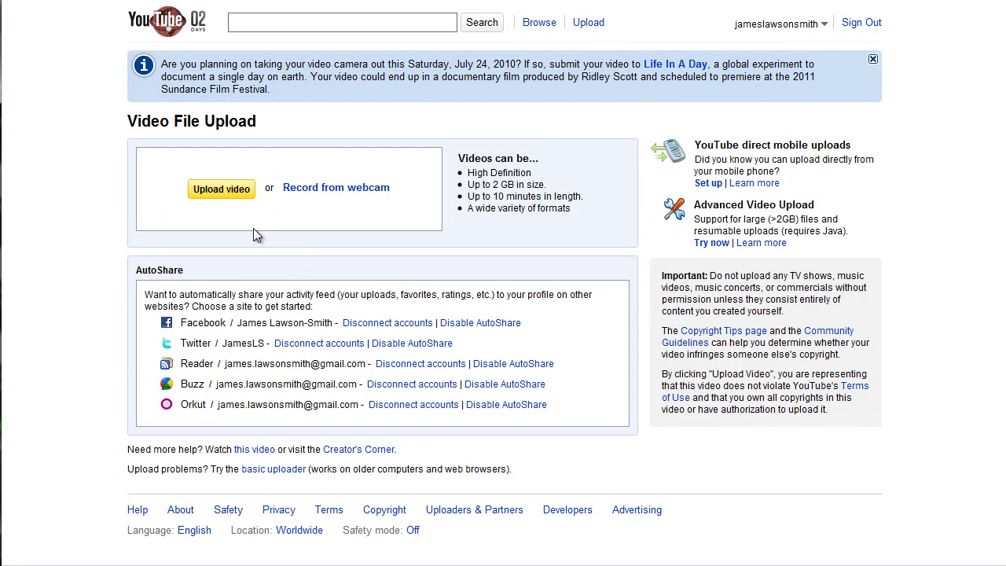
Upload the video file SAVATVHG Logo 01.mov from the Desktop
left_click(217, 199)
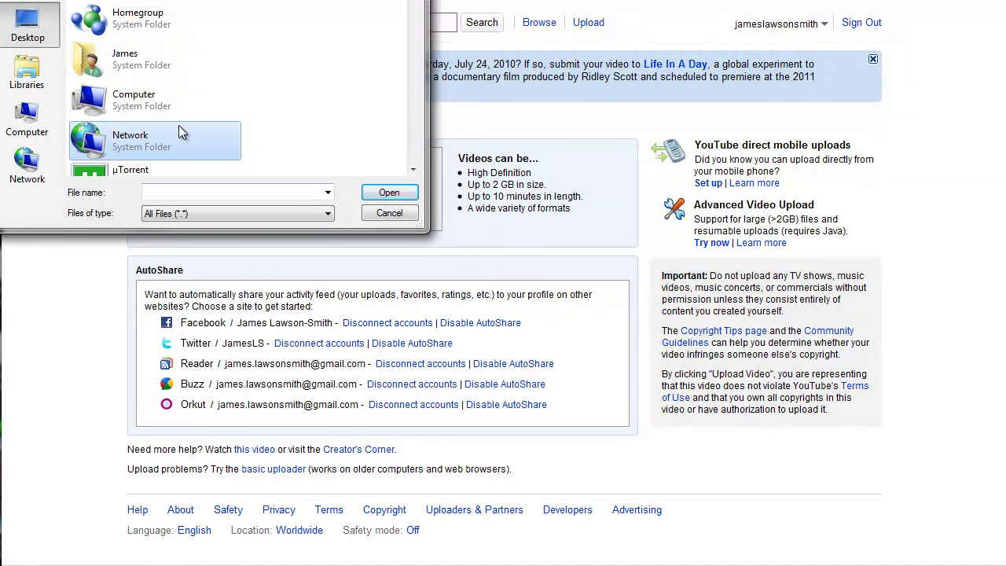
key("s")
key("s")
key("s")
key("s")
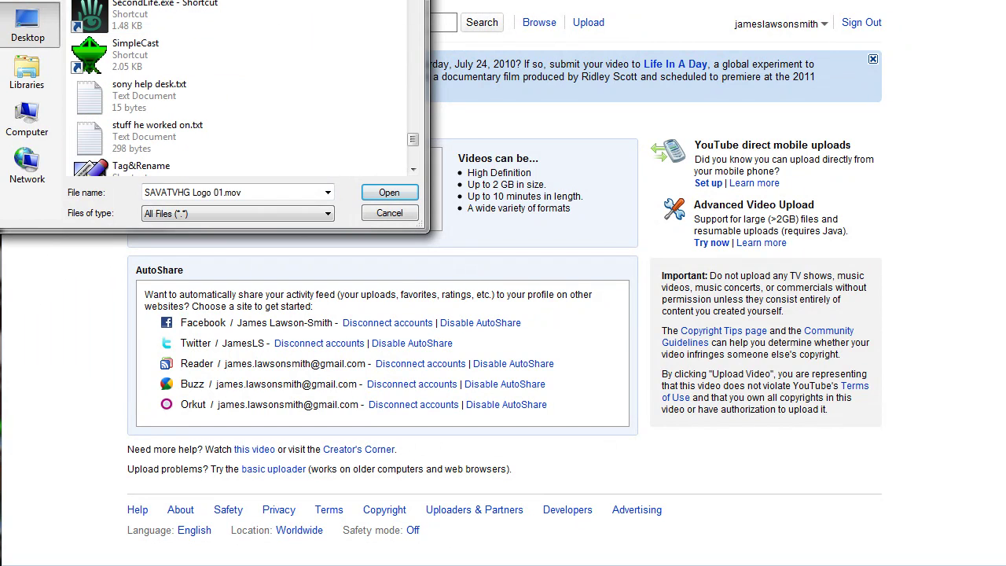
left_click(377, 195)
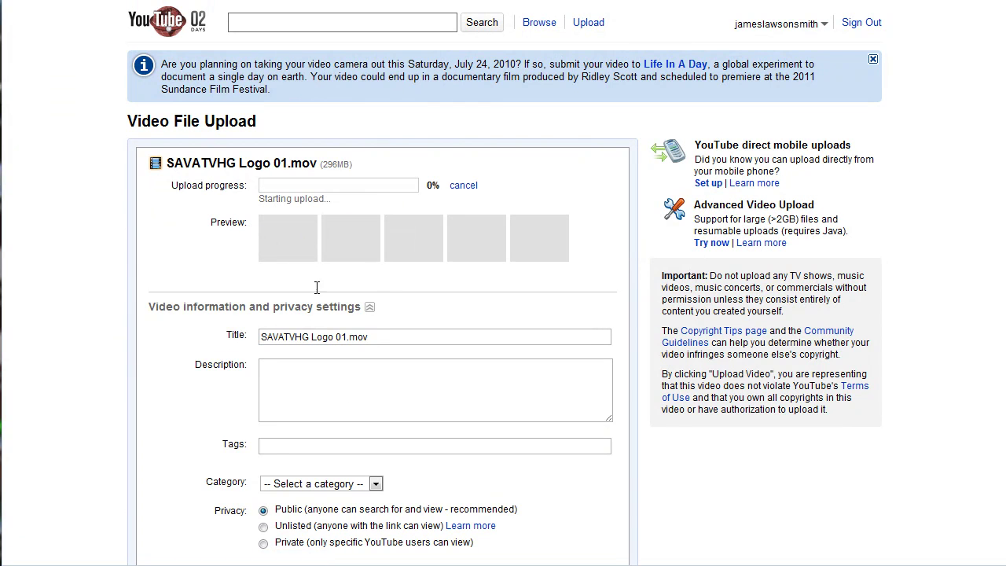
Replace the video's default title with "SavaTVHD Promo"
left_click_drag(385, 342, 252, 339)
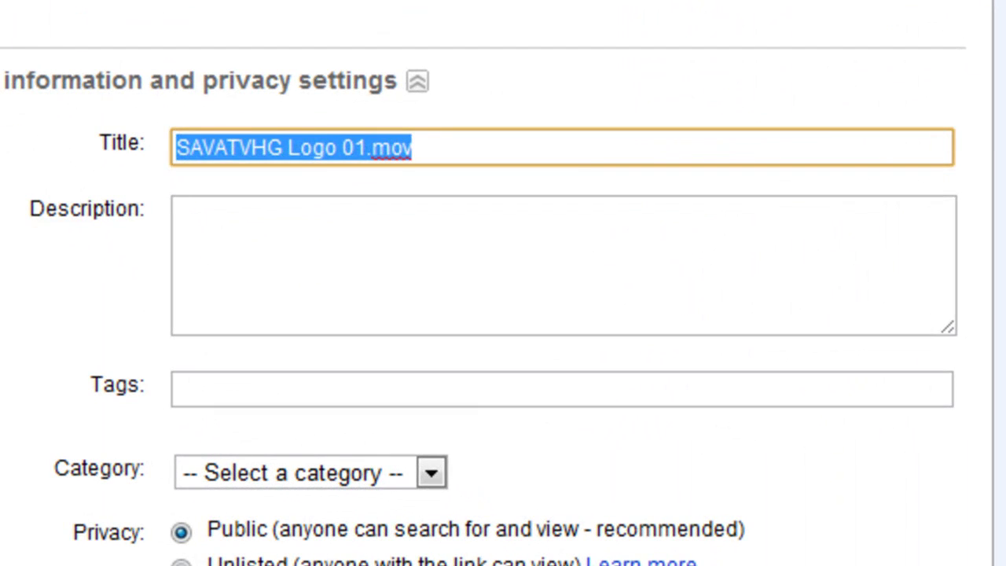
type("Sa")
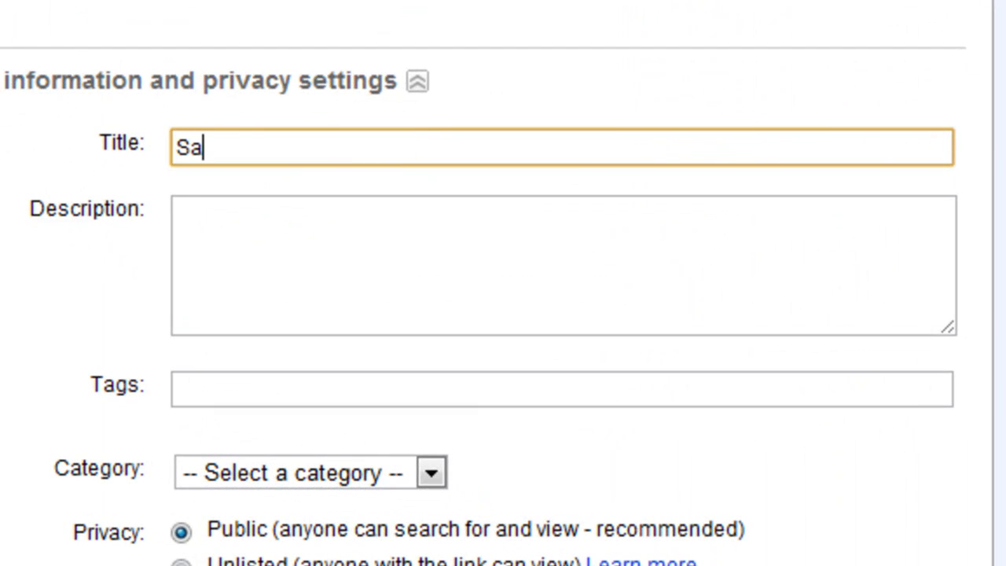
type("vaTV")
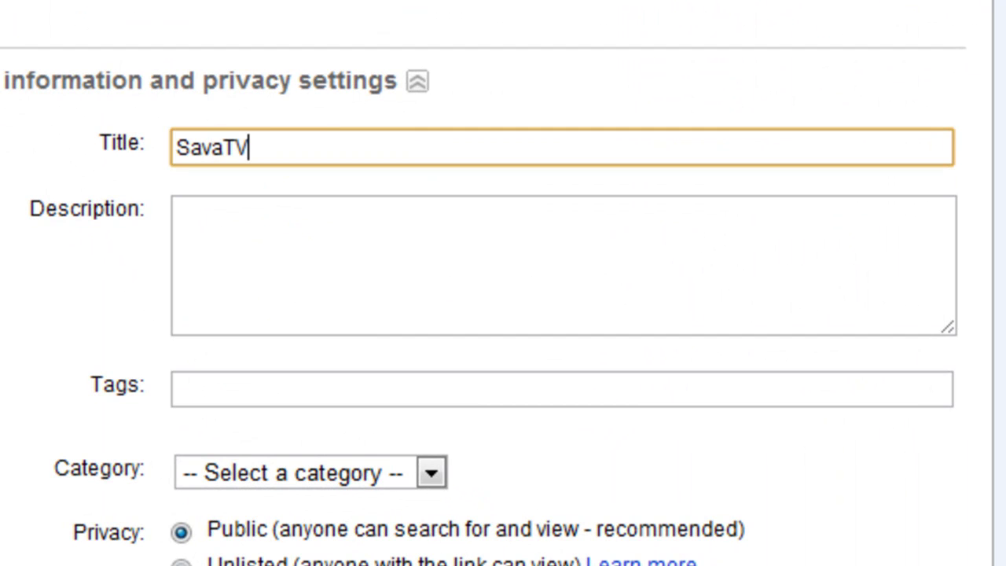
type("HD ")
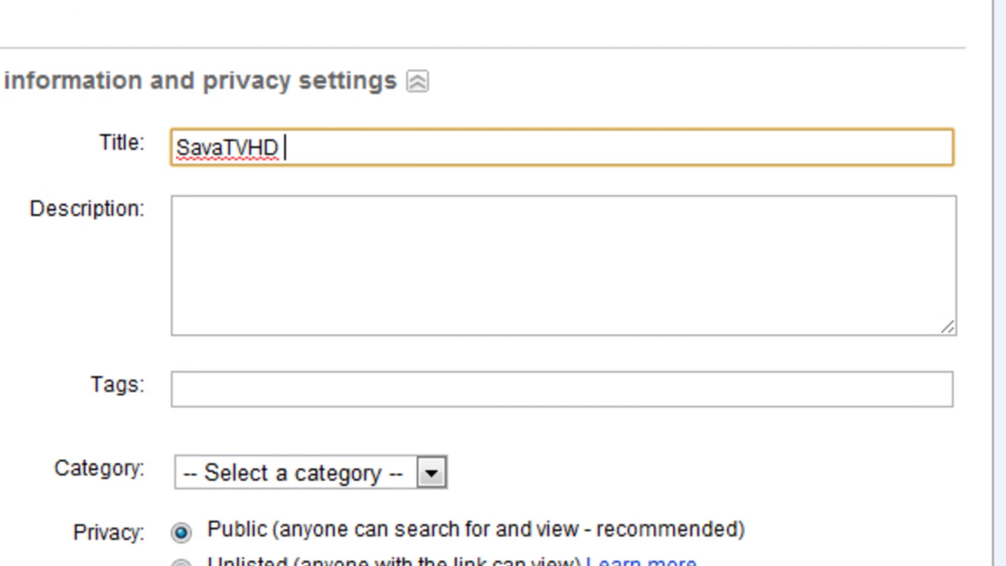
type("Promo T")
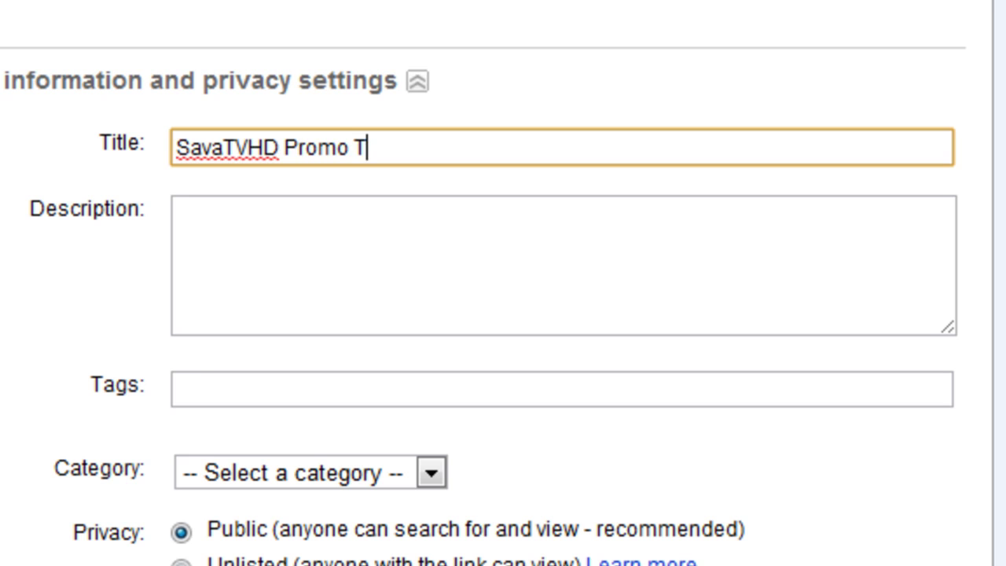
key("BackSpace")
key("BackSpace")
Enter "Promo for SavaTVHD" as the video's description
key("Tab")
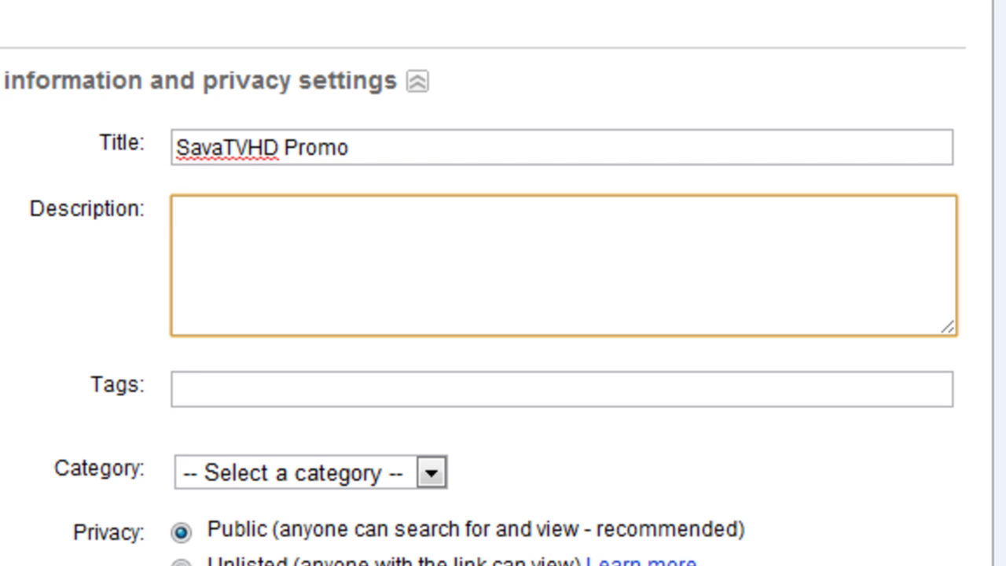
type("Promo for")
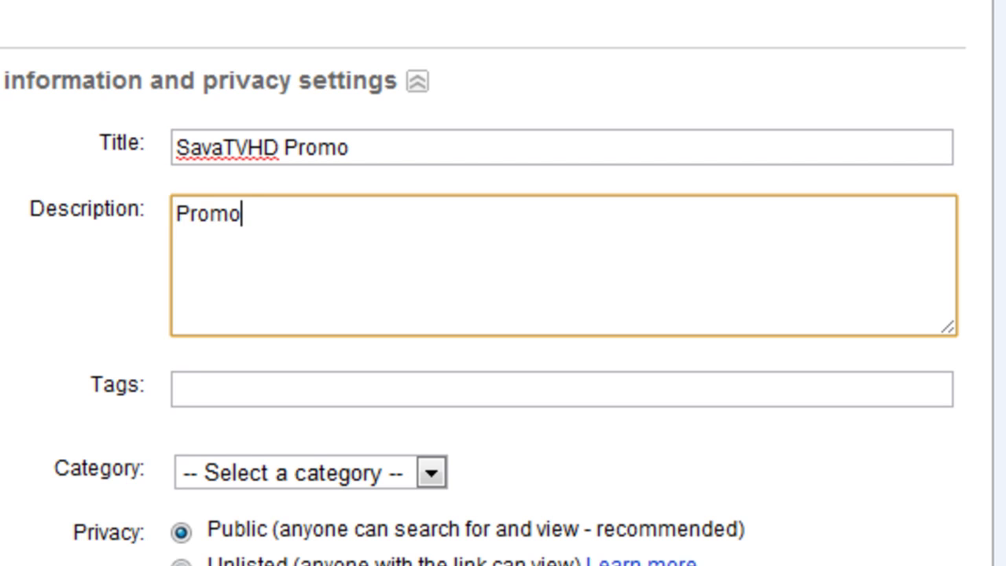
key("BackSpace")
type("or Sa")
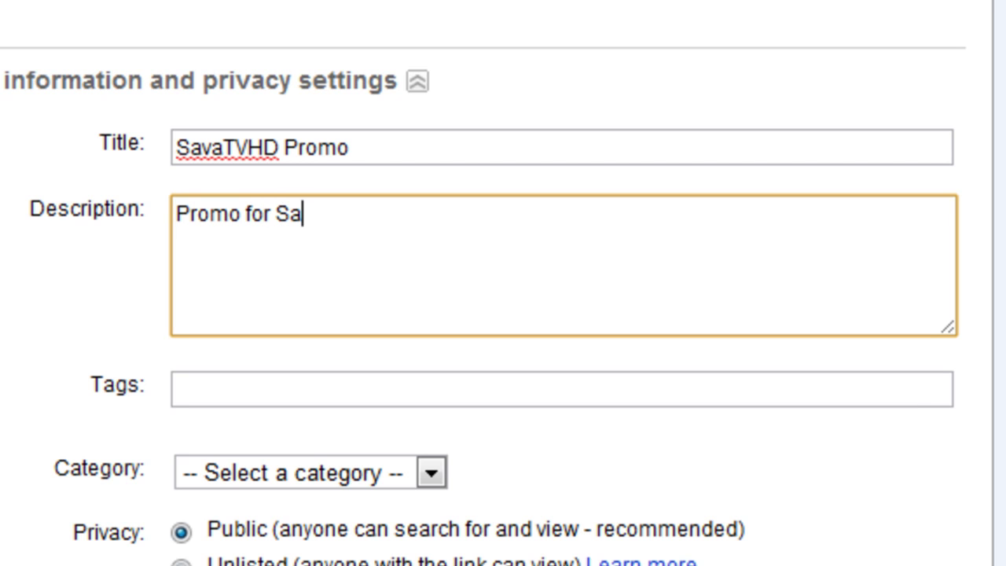
type("vaTV")
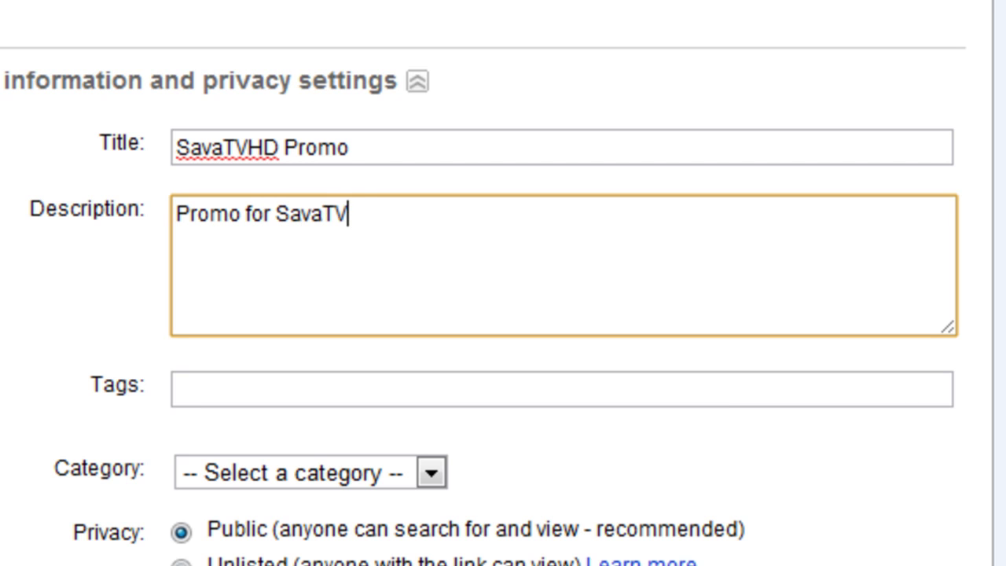
type("HD")
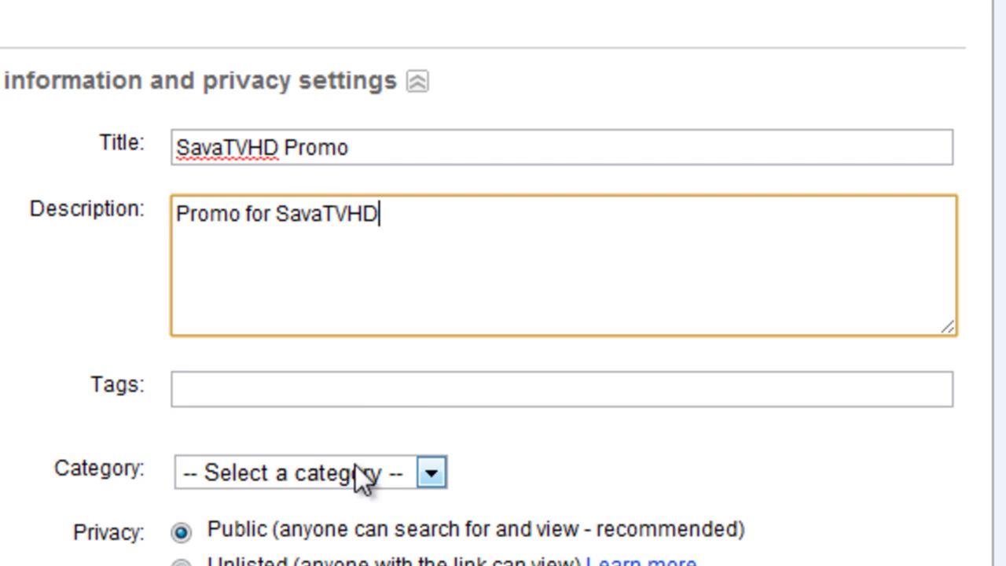
Add the tags "Promo, savatv," to the video
left_click(388, 399)
type("Prom")
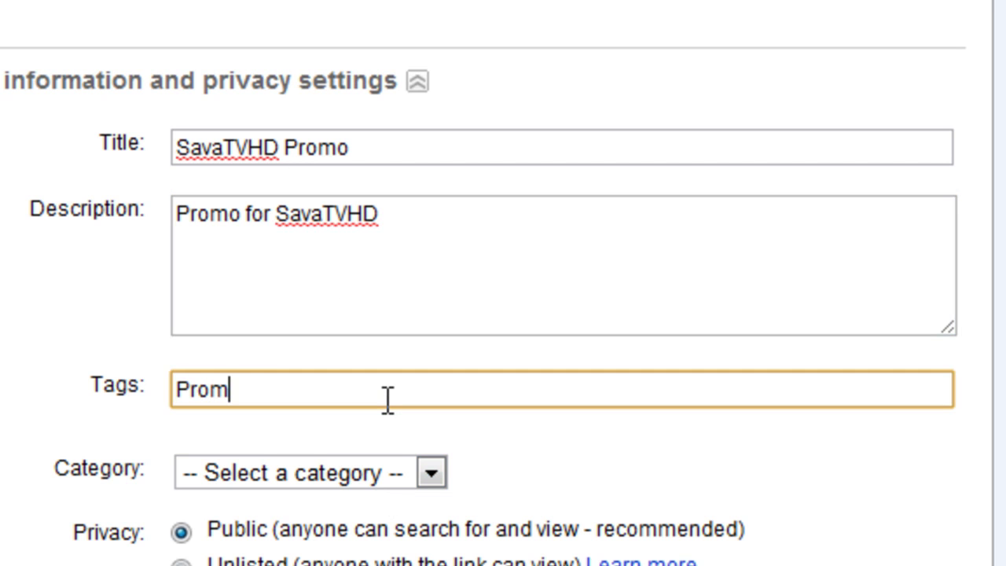
type("o, sa")
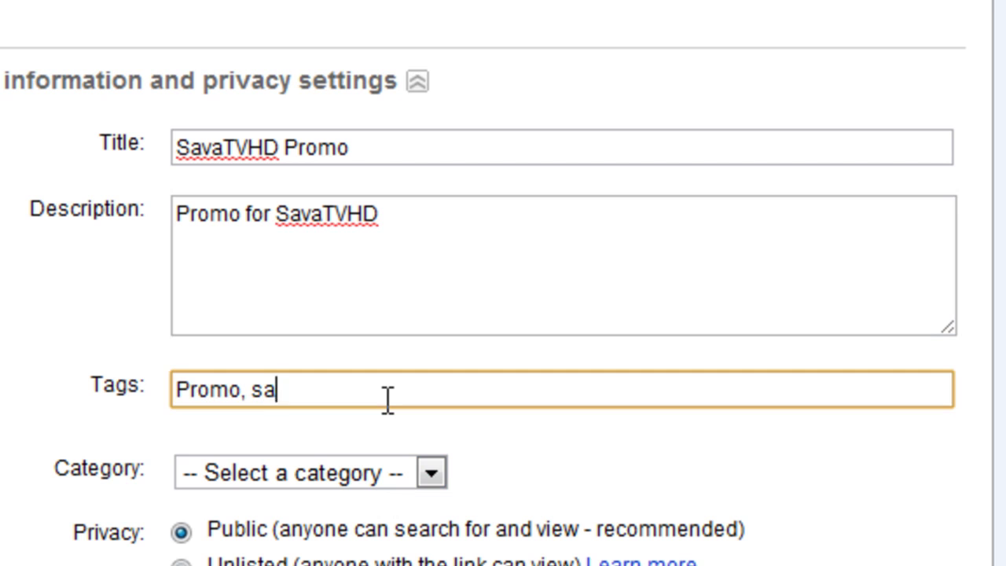
type("vatv")
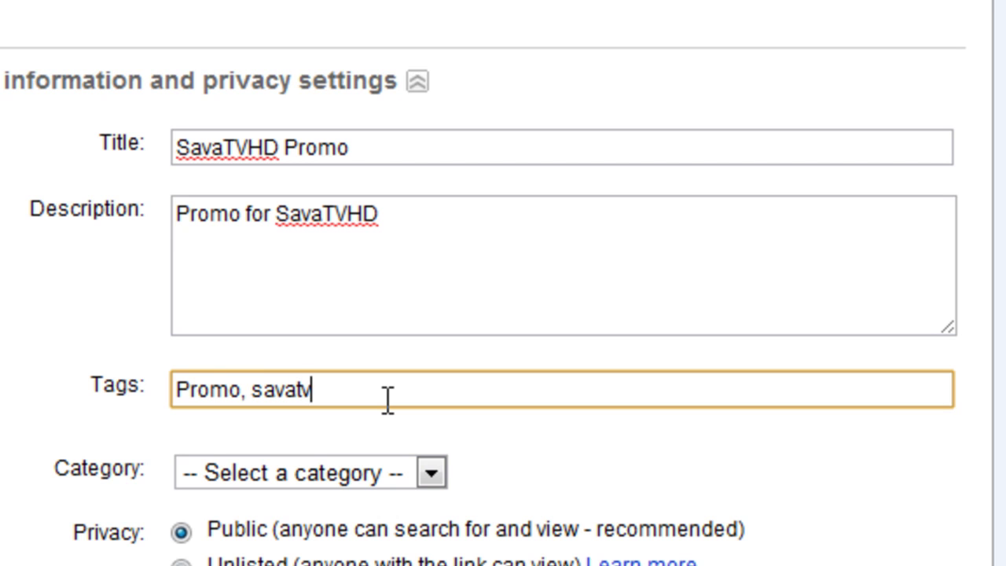
type(",")
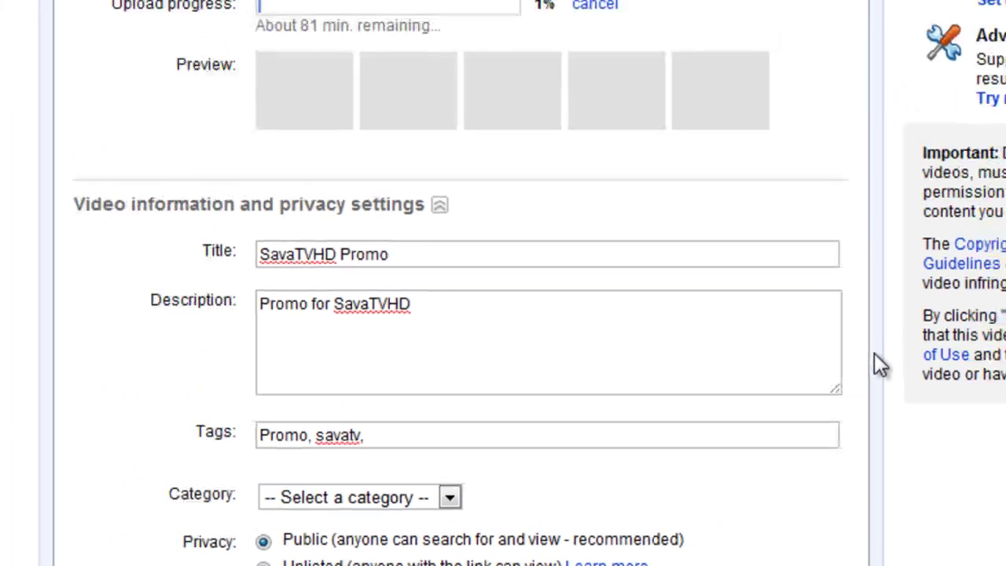
left_click(849, 377)
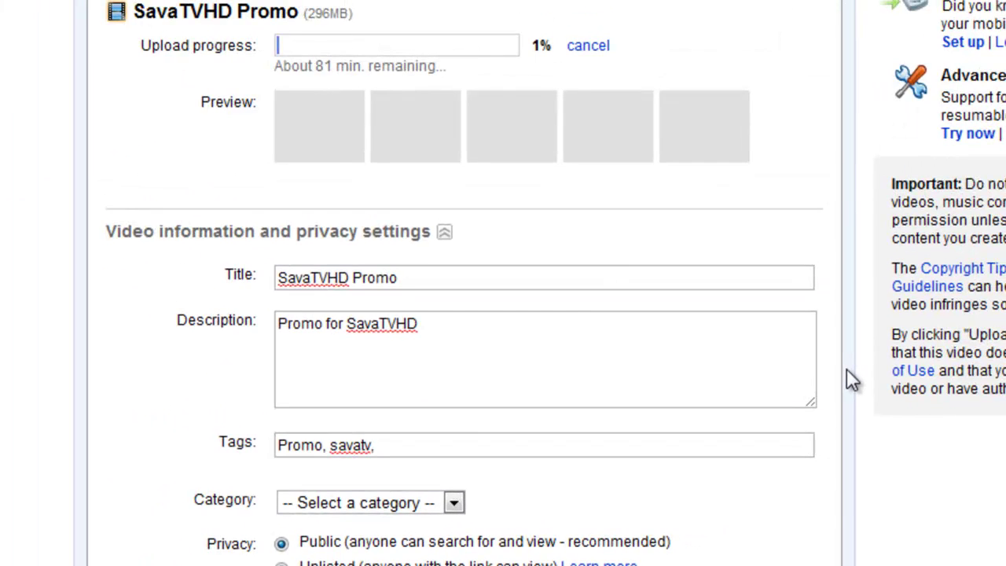
Set the video's category to Film & Animation and its privacy to Private
scroll(849, 377, "down", 3)
scroll(846, 368, "down", 5)
left_click(453, 141)
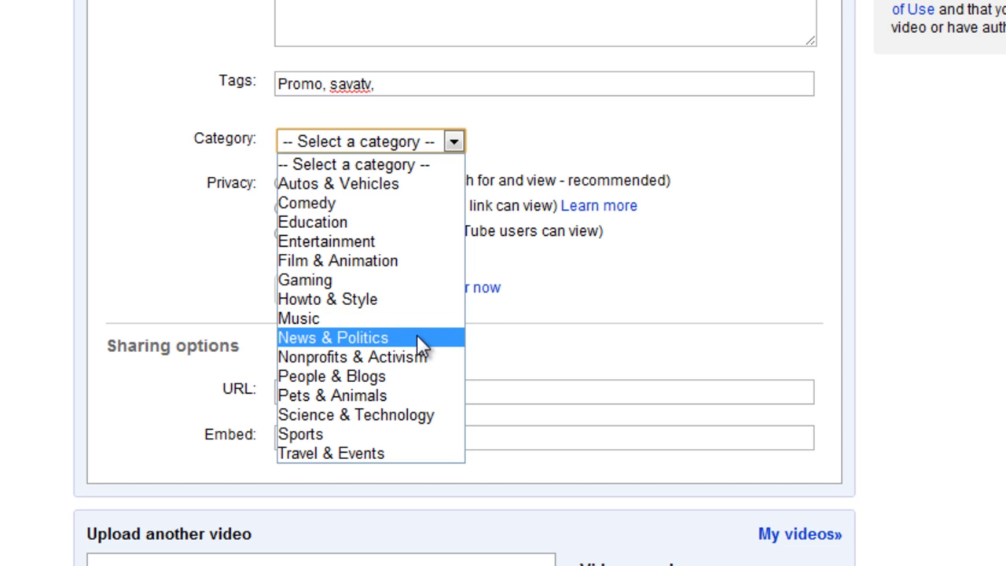
left_click(398, 259)
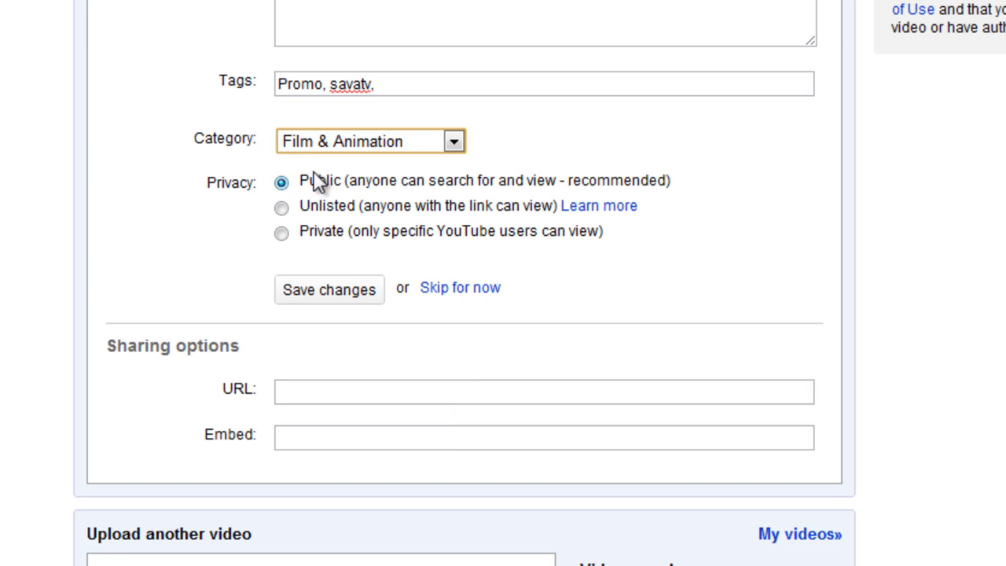
left_click(281, 181)
left_click(281, 232)
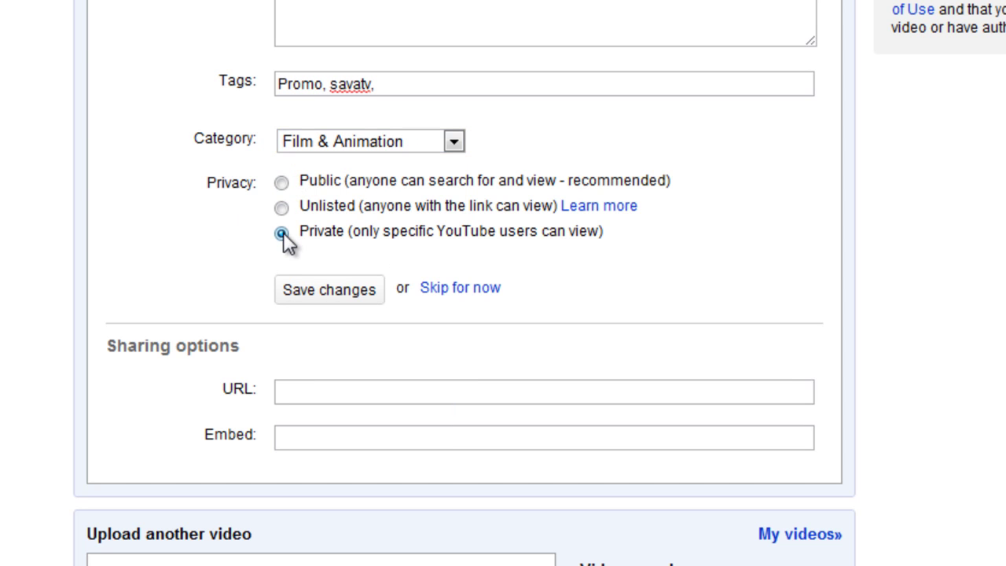
scroll(719, 260, "up", 5)
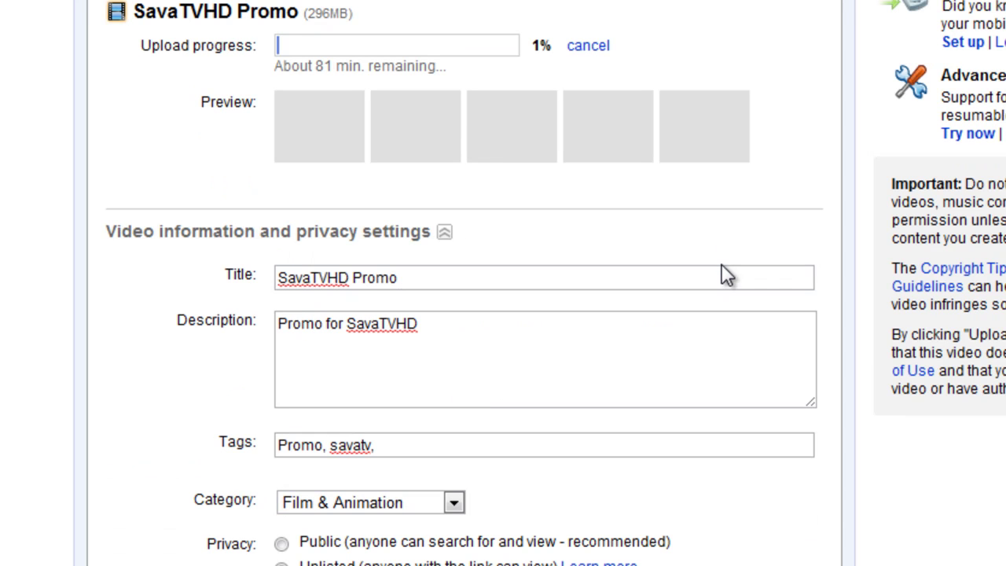